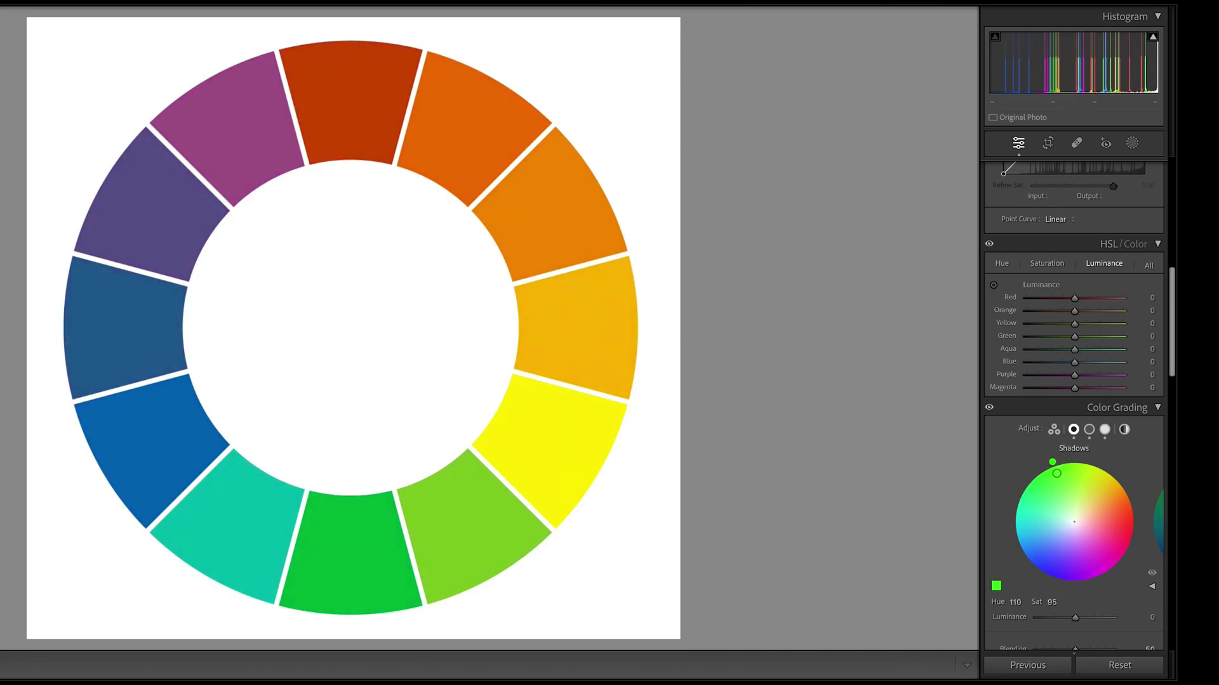
{"action": "left_click", "coordinate": [1104, 429]}
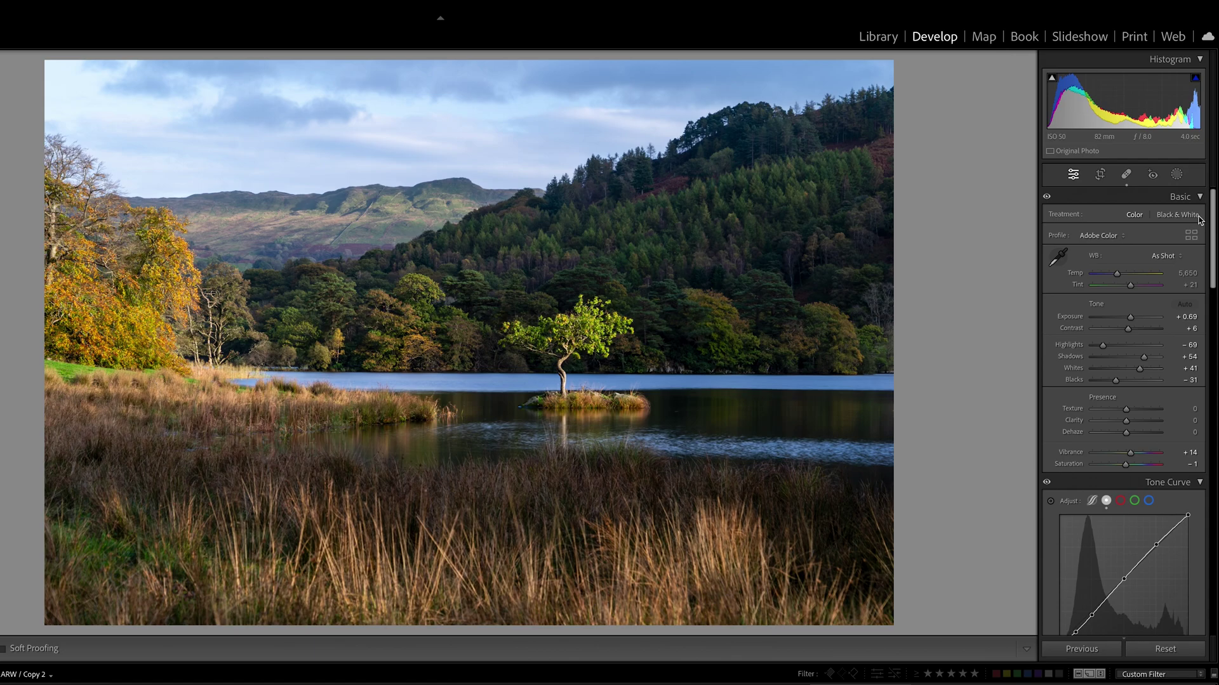
Browse the Artistic and Modern color profiles and apply Artistic 04 to the lake photo.
{"action": "left_click", "coordinate": [1191, 235]}
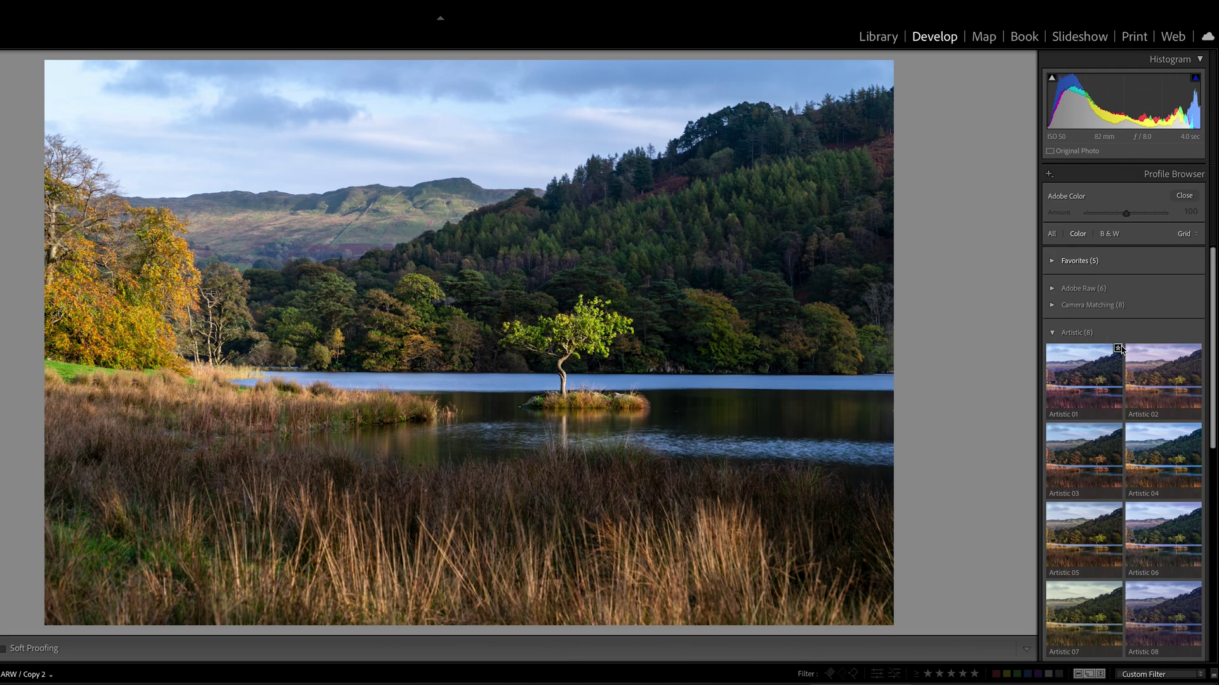
{"action": "scroll", "coordinate": [1120, 349], "scroll_direction": "down", "scroll_amount": 3}
{"action": "scroll", "coordinate": [1120, 349], "scroll_direction": "down", "scroll_amount": 3}
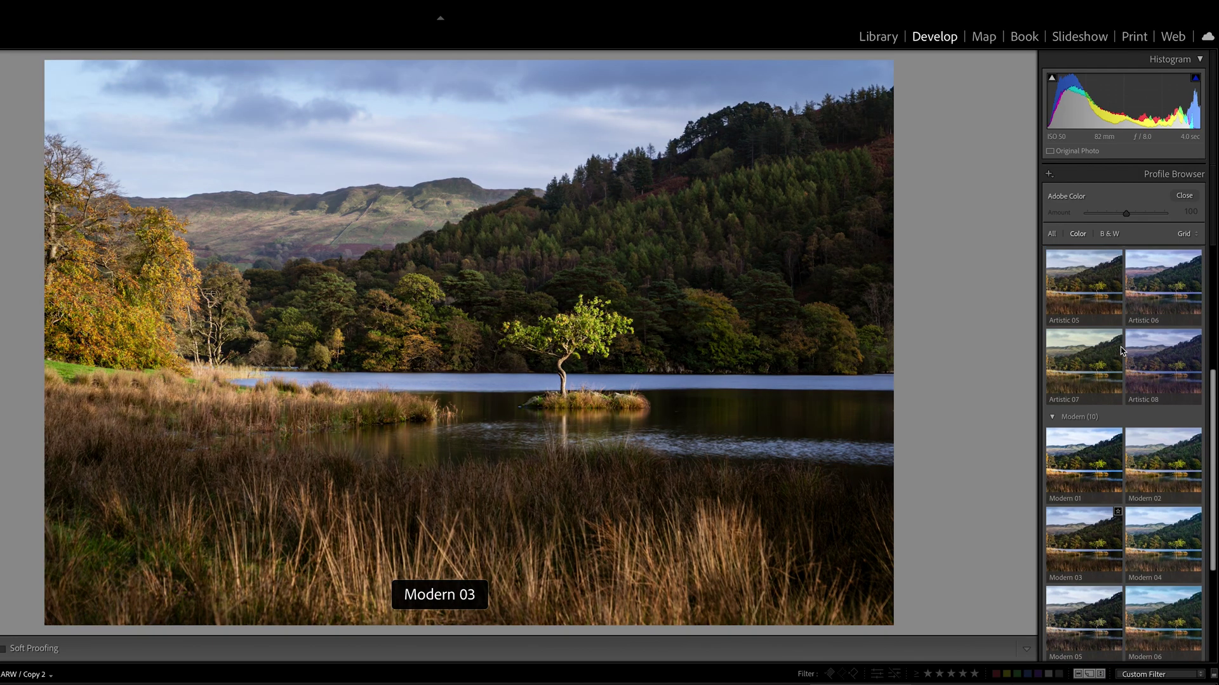
{"action": "scroll", "coordinate": [1121, 349], "scroll_direction": "up", "scroll_amount": 5}
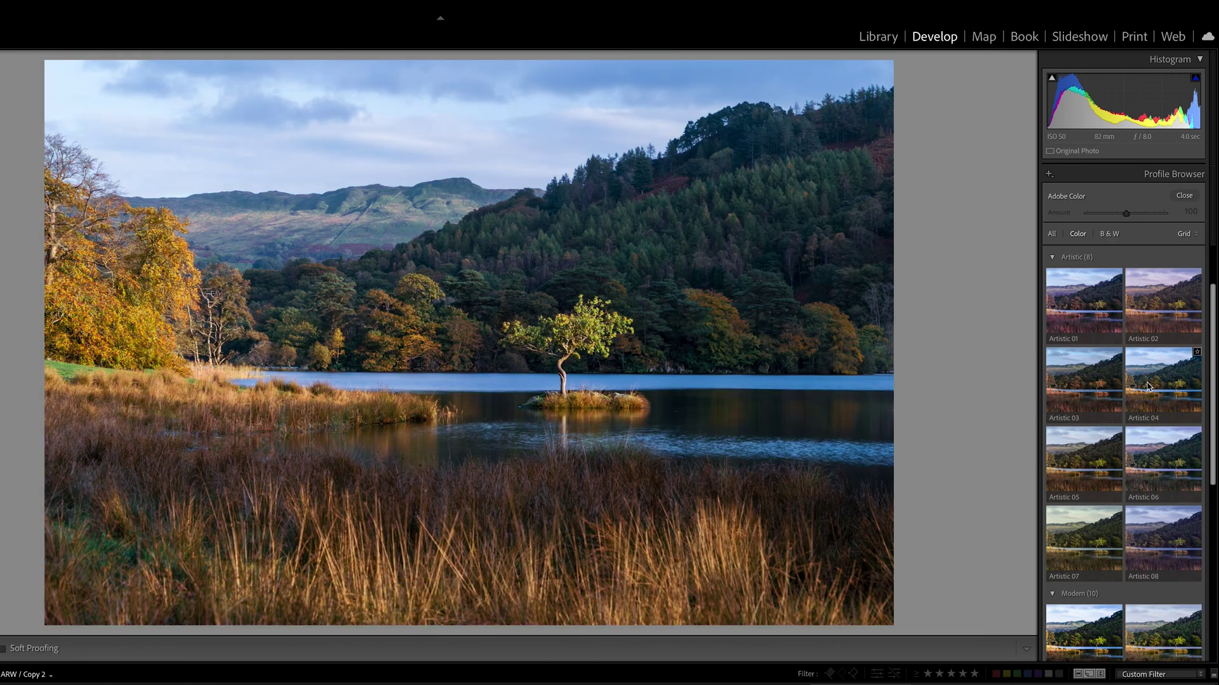
{"action": "left_click", "coordinate": [1150, 385]}
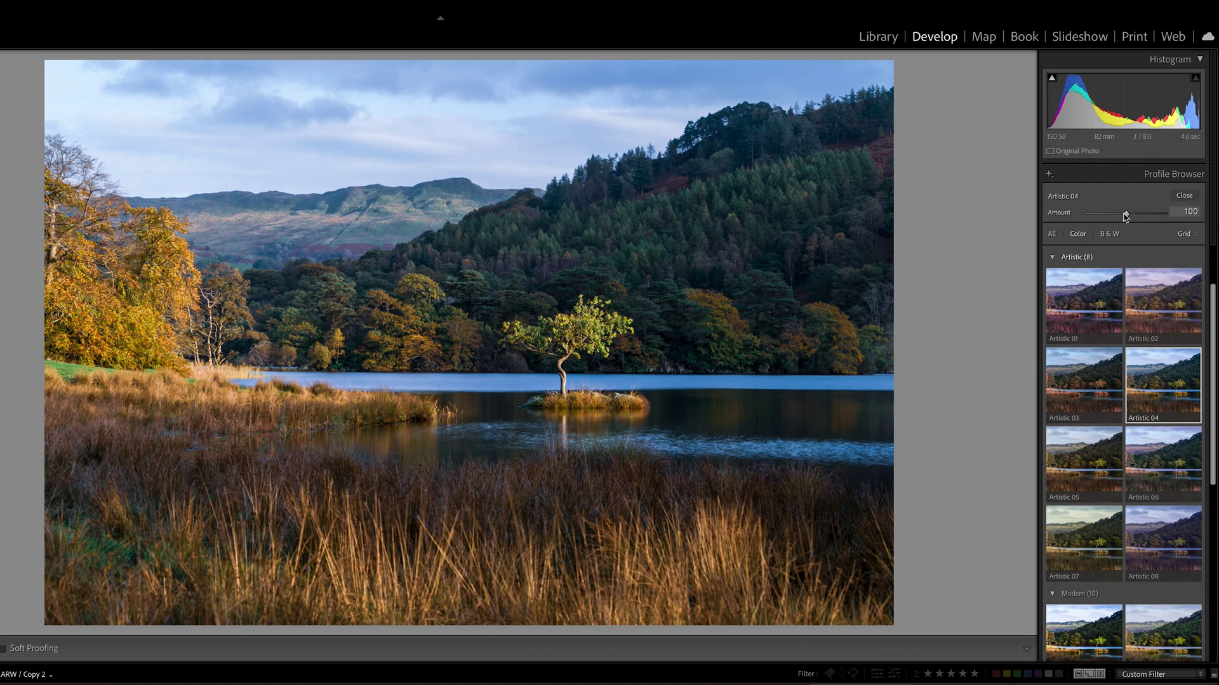
Test the Artistic 04 profile at full strength, settle its amount at 104, and close the profile browser.
{"action": "left_click_drag", "start_coordinate": [1123, 213], "coordinate": [1170, 230]}
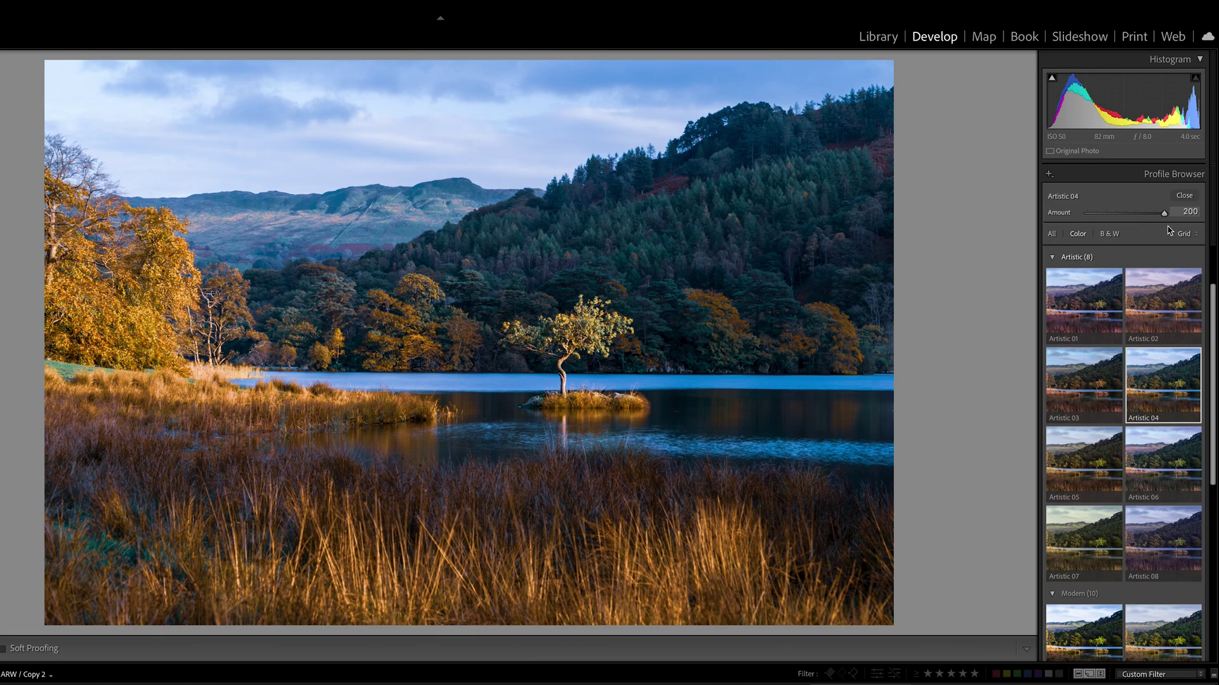
{"action": "left_click_drag", "start_coordinate": [1170, 230], "coordinate": [1127, 233]}
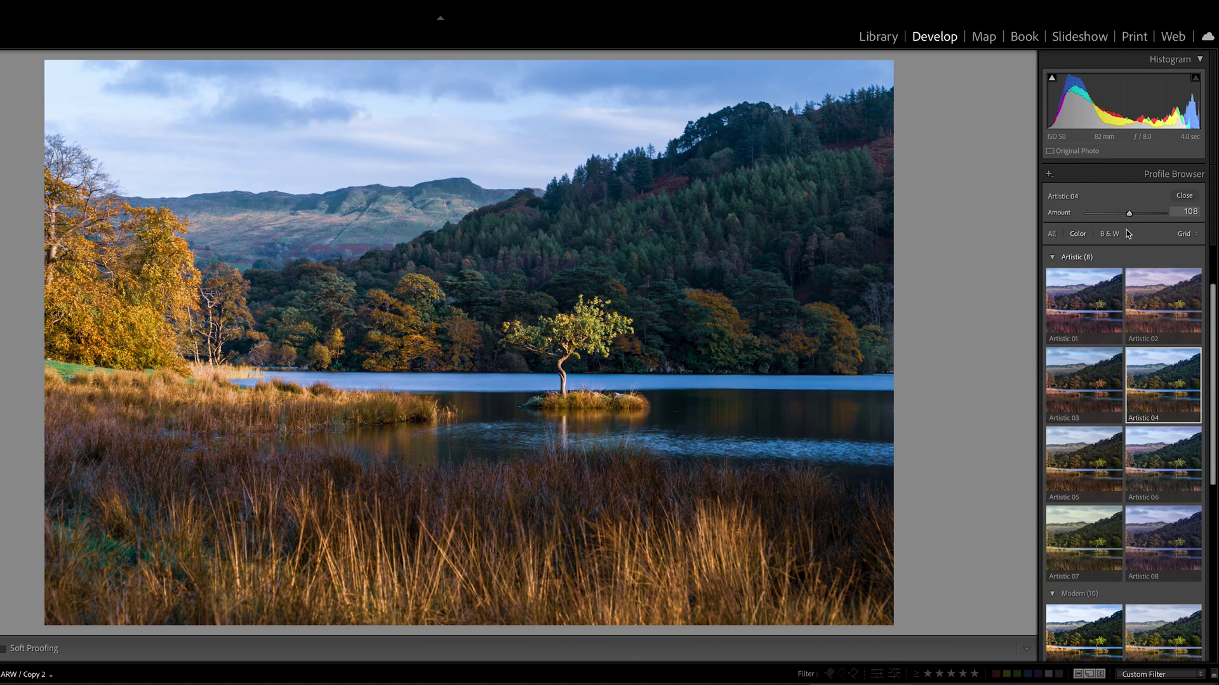
{"action": "left_click", "coordinate": [1184, 197]}
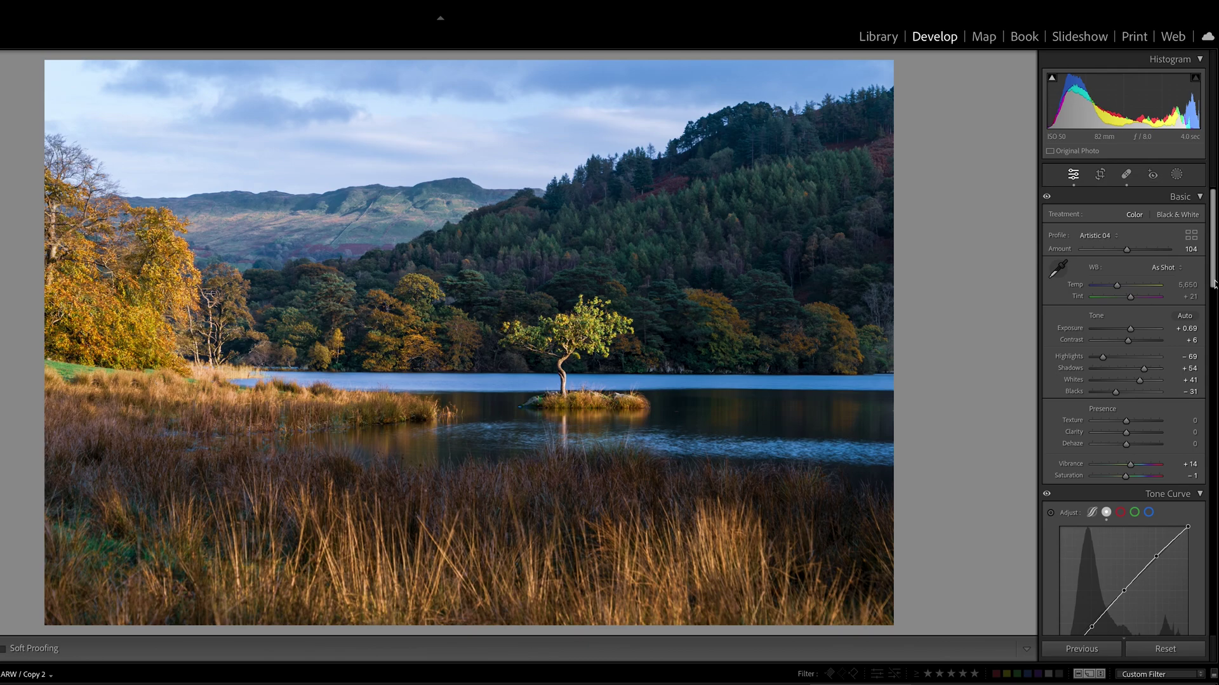
In Calibration, set the shadows tint to +23 and the red primary to hue +16 and saturation +17.
{"action": "scroll", "coordinate": [1123, 381], "scroll_direction": "down", "scroll_amount": 15}
{"action": "scroll", "coordinate": [1124, 412], "scroll_direction": "down", "scroll_amount": 5}
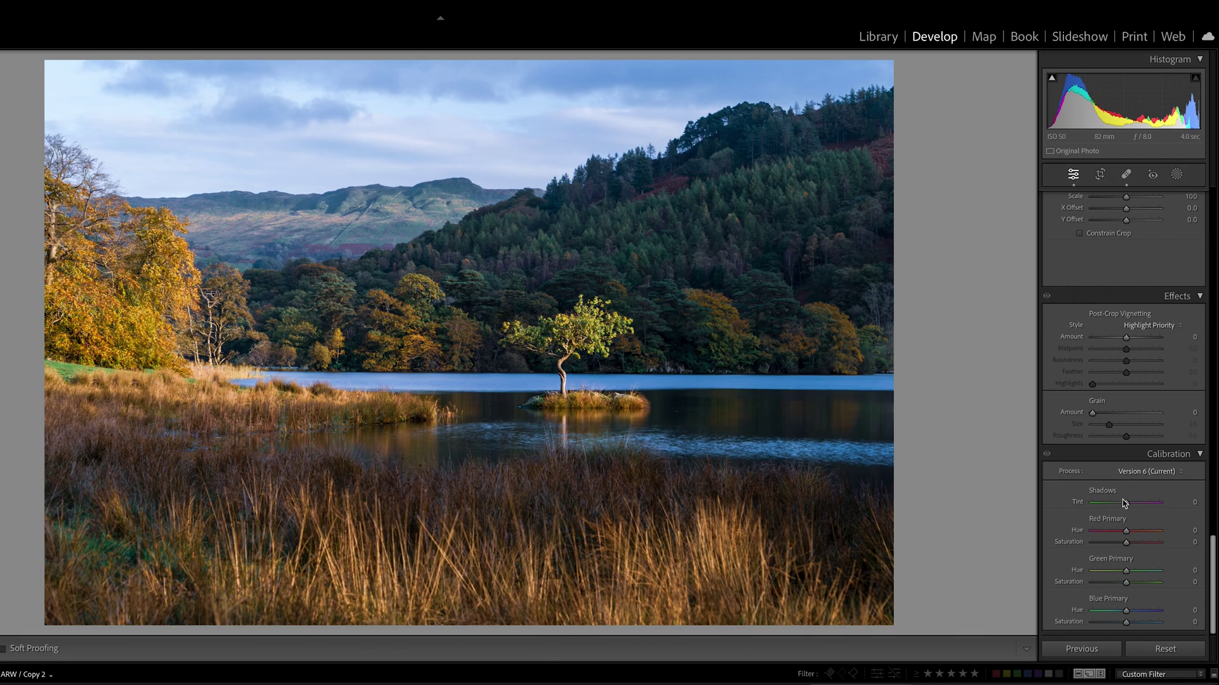
{"action": "left_click_drag", "start_coordinate": [1122, 502], "coordinate": [1134, 504]}
{"action": "mouse_move", "coordinate": [1128, 535]}
{"action": "left_mouse_down"}
{"action": "mouse_move", "coordinate": [1100, 535]}
{"action": "mouse_move", "coordinate": [1154, 536]}
{"action": "mouse_move", "coordinate": [1118, 546]}
{"action": "mouse_move", "coordinate": [1133, 547]}
{"action": "left_mouse_up"}
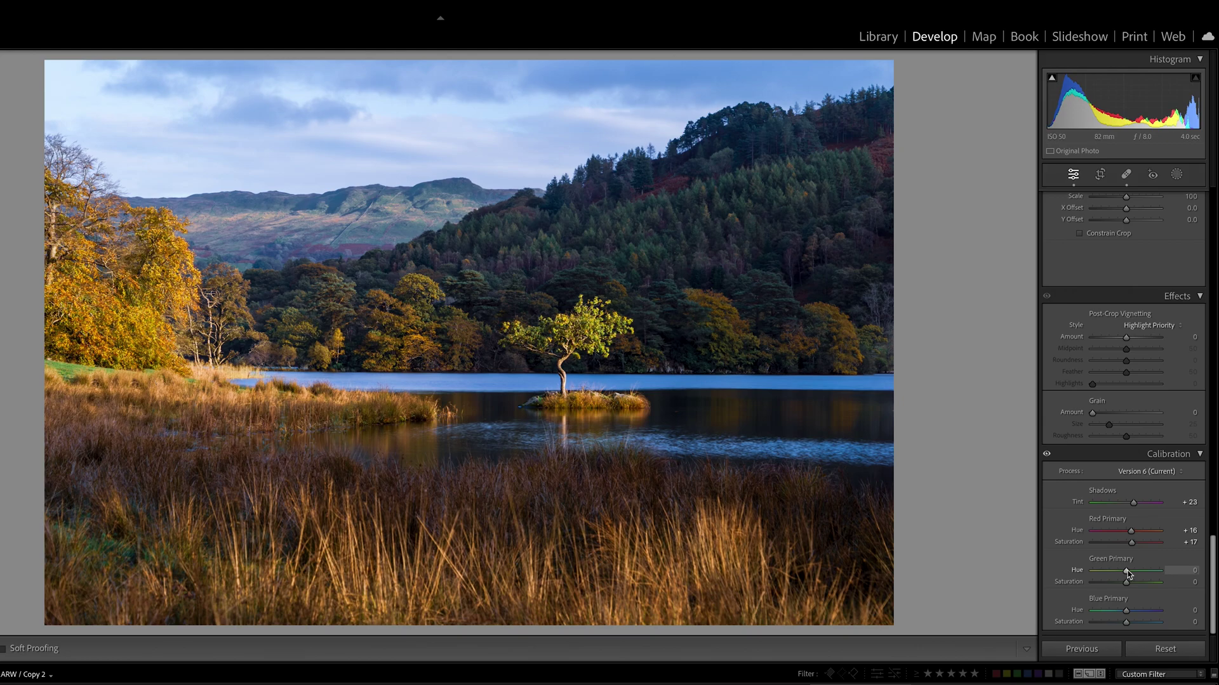
Set the green primary calibration to hue +18 and saturation +27, and the blue primary to hue -24 and saturation -7.
{"action": "left_click_drag", "start_coordinate": [1127, 573], "coordinate": [1134, 575]}
{"action": "mouse_move", "coordinate": [1132, 570]}
{"action": "left_mouse_down"}
{"action": "mouse_move", "coordinate": [1137, 583]}
{"action": "mouse_move", "coordinate": [1119, 586]}
{"action": "mouse_move", "coordinate": [1154, 586]}
{"action": "mouse_move", "coordinate": [1135, 584]}
{"action": "left_mouse_up"}
{"action": "left_click_drag", "start_coordinate": [1126, 611], "coordinate": [1155, 613]}
{"action": "left_click_drag", "start_coordinate": [1149, 616], "coordinate": [1125, 627]}
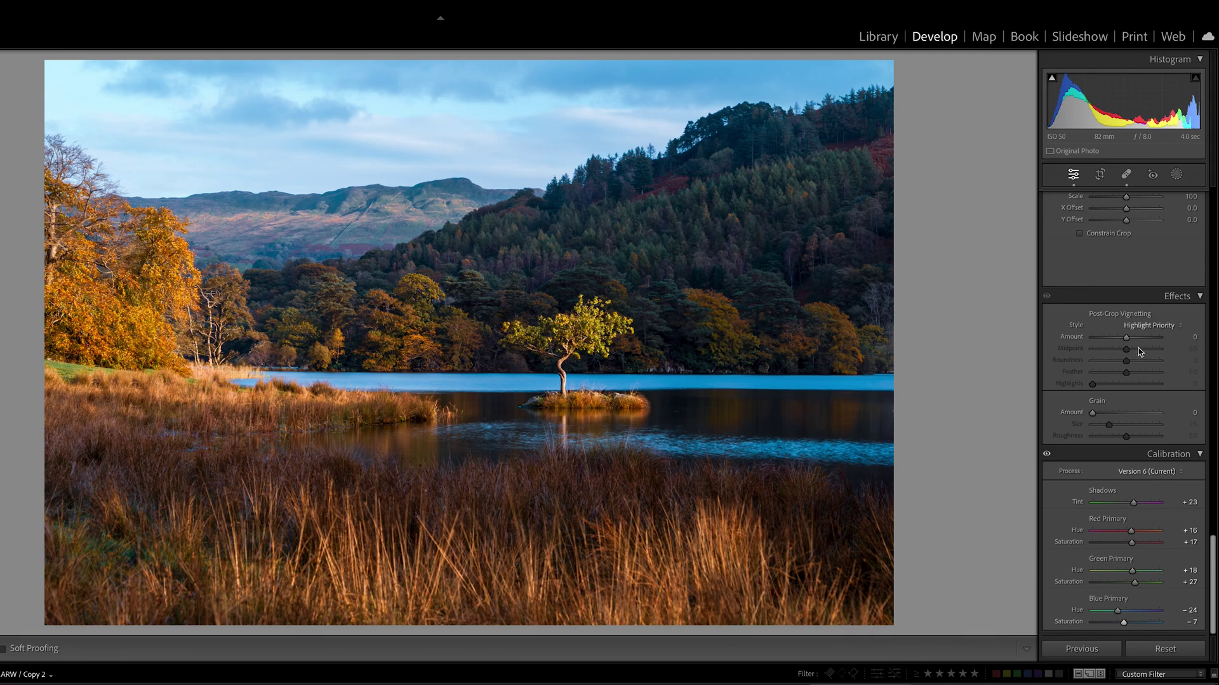
Shift the HSL hues by targeting the trees, grass and sky: orange +6, yellow -40, aqua -5 and blue -16.
{"action": "scroll", "coordinate": [1120, 351], "scroll_direction": "up", "scroll_amount": 15}
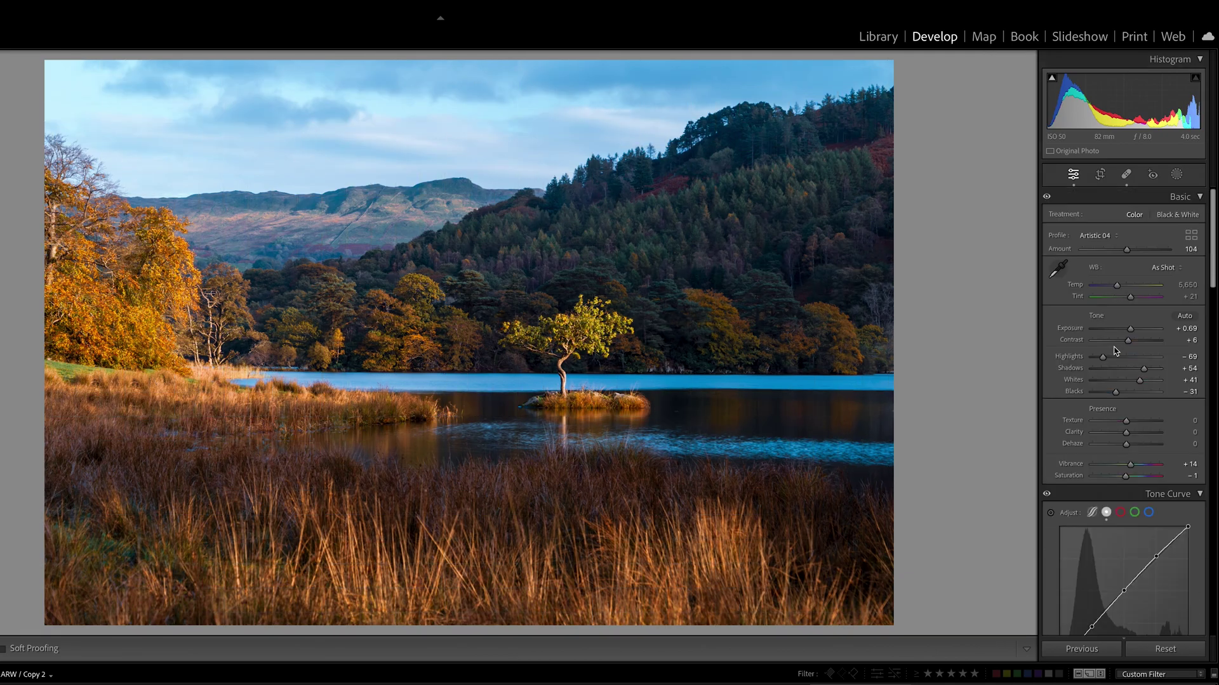
{"action": "scroll", "coordinate": [1127, 374], "scroll_direction": "down", "scroll_amount": 8}
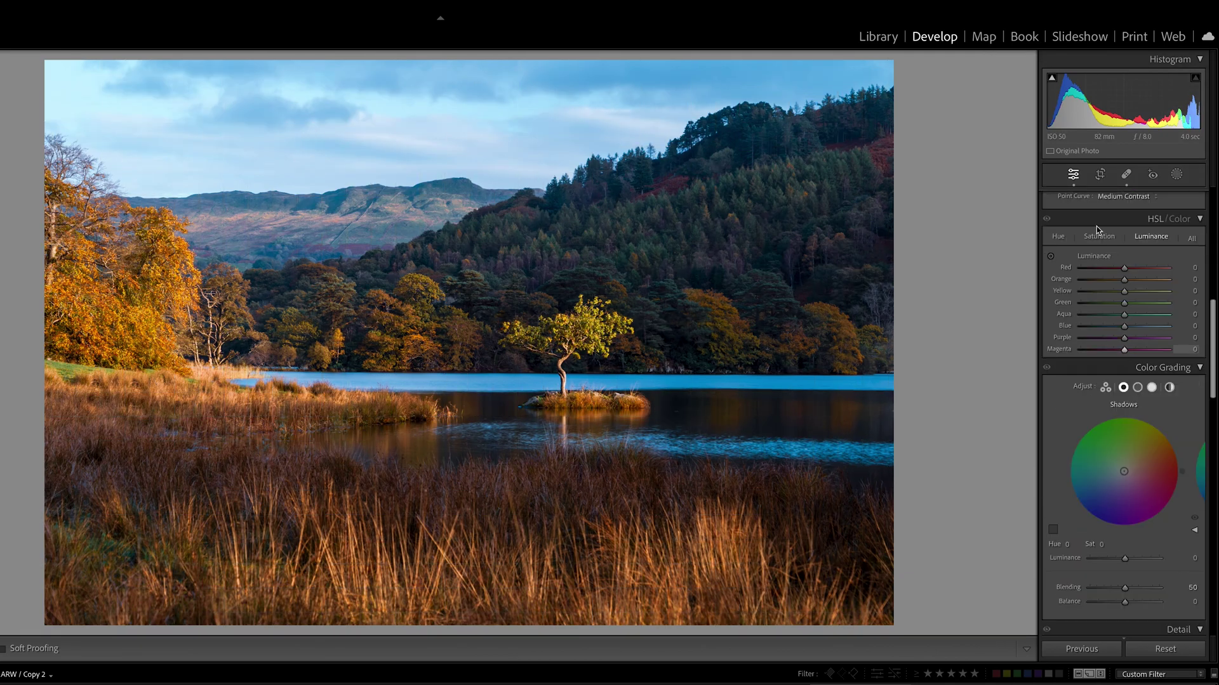
{"action": "left_click", "coordinate": [1058, 237]}
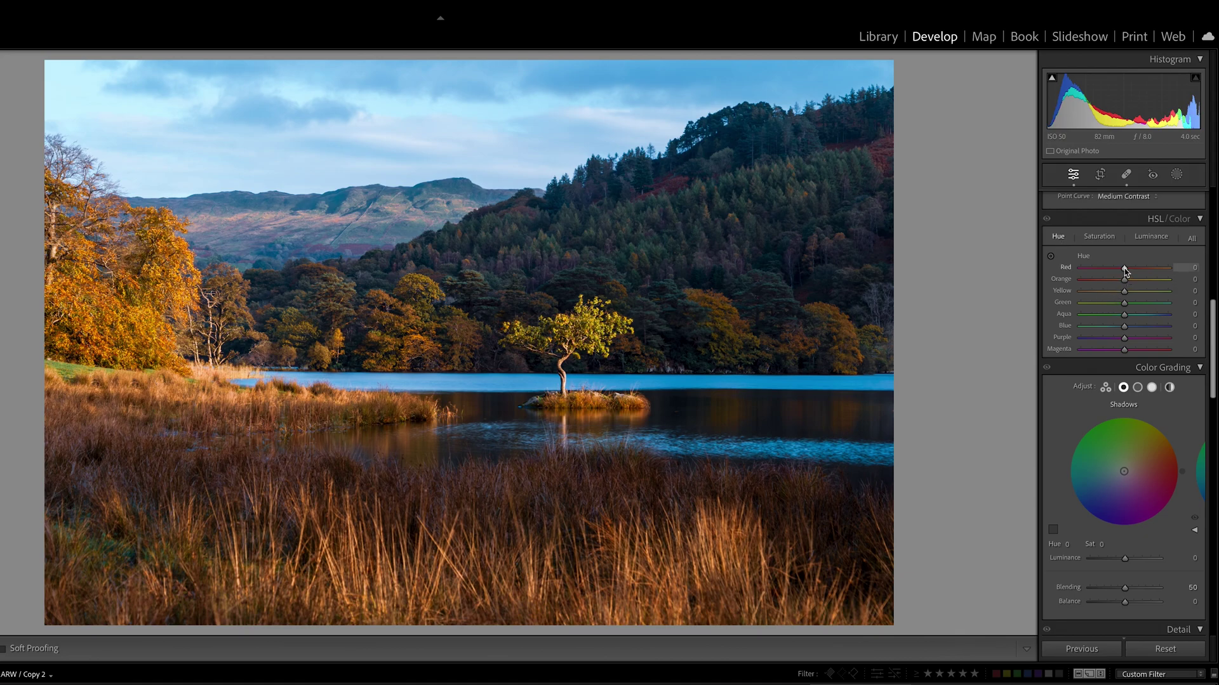
{"action": "left_click", "coordinate": [1051, 256]}
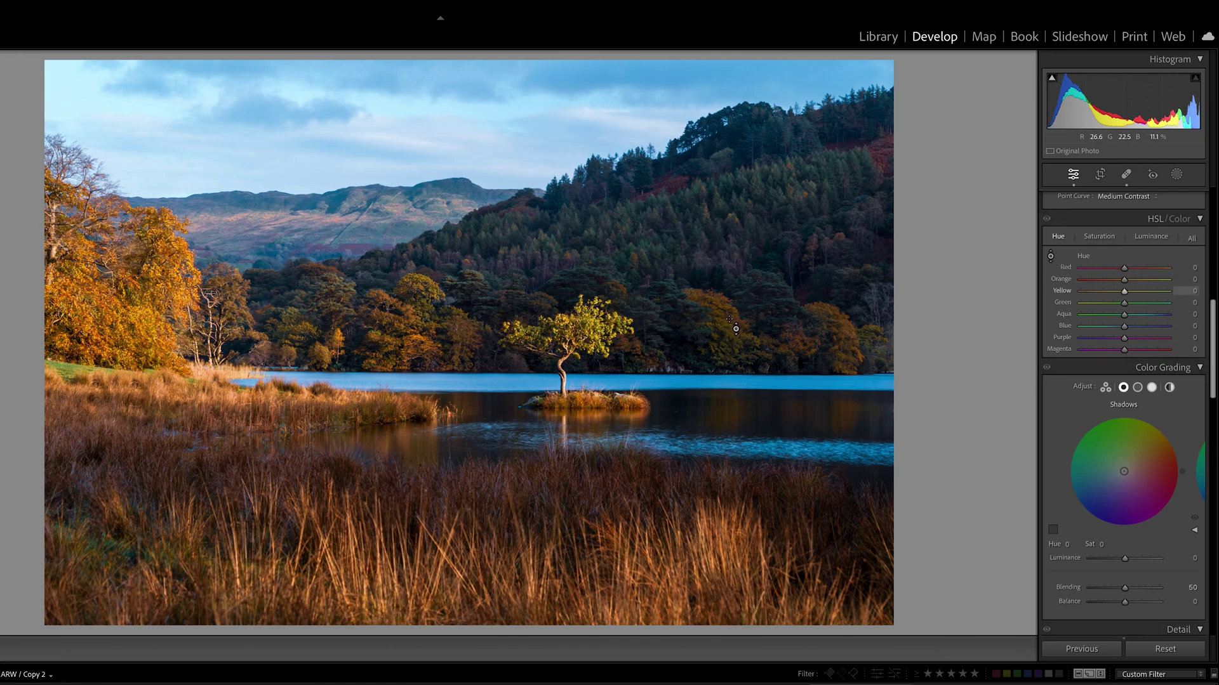
{"action": "mouse_move", "coordinate": [735, 325]}
{"action": "left_mouse_down"}
{"action": "mouse_move", "coordinate": [735, 371]}
{"action": "mouse_move", "coordinate": [735, 339]}
{"action": "left_mouse_up"}
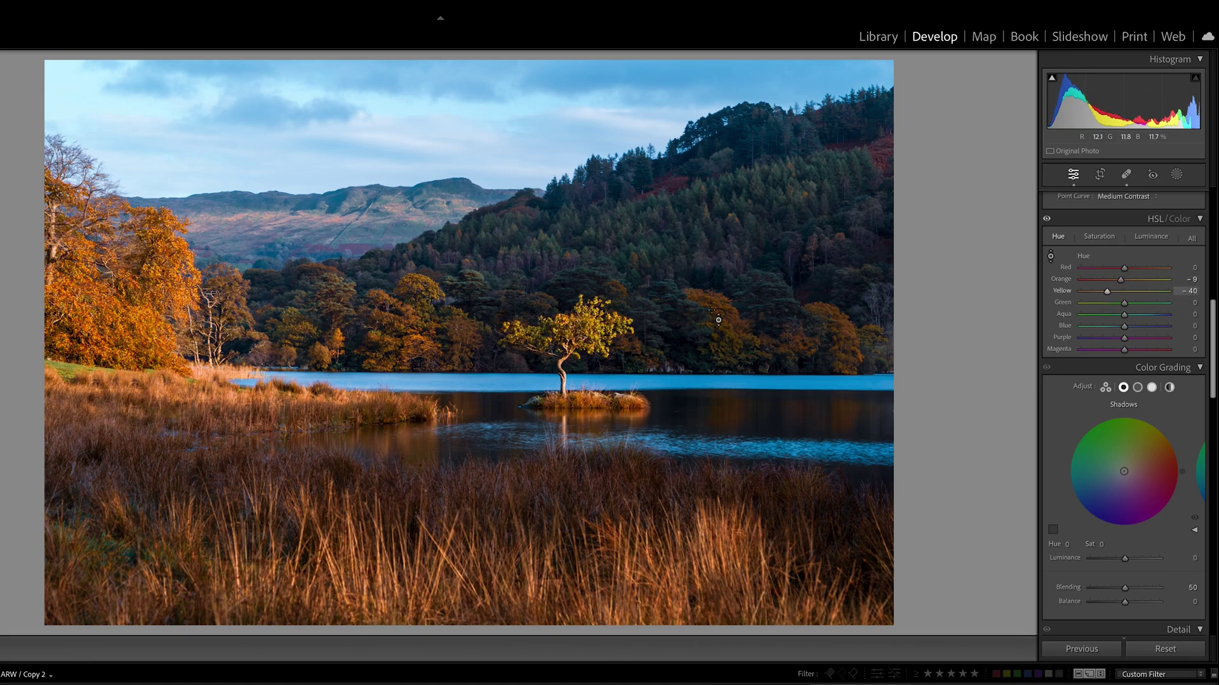
{"action": "left_click_drag", "start_coordinate": [543, 579], "coordinate": [544, 546]}
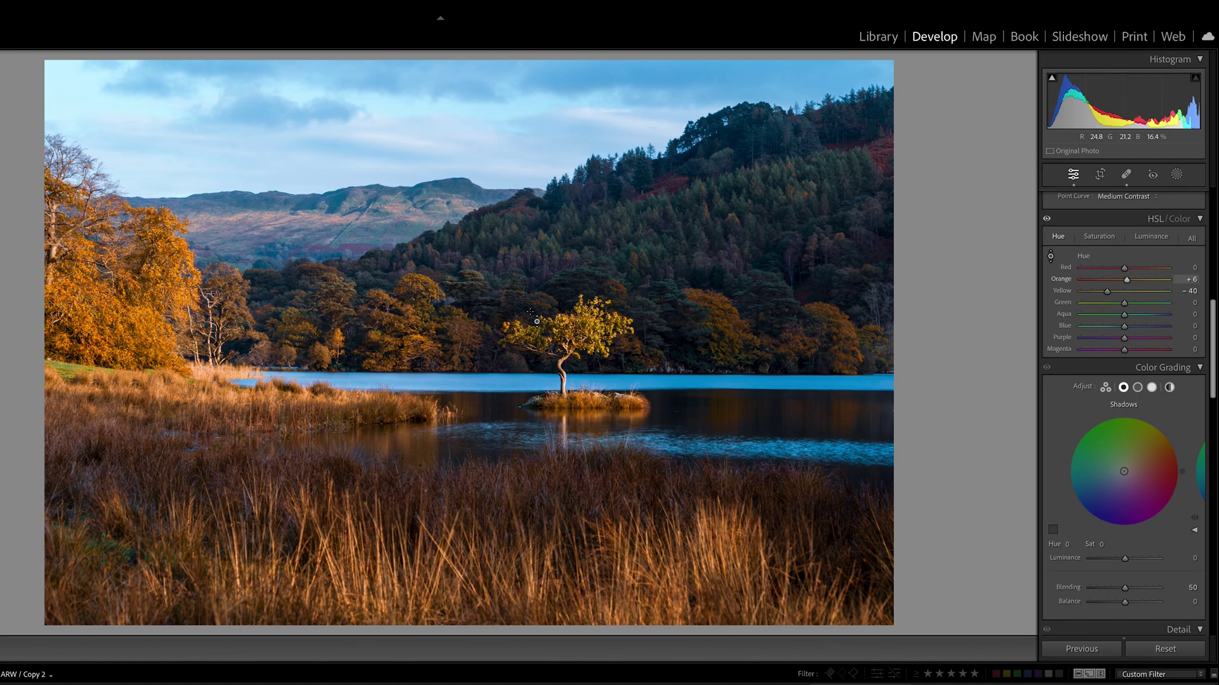
{"action": "left_click_drag", "start_coordinate": [386, 103], "coordinate": [386, 124]}
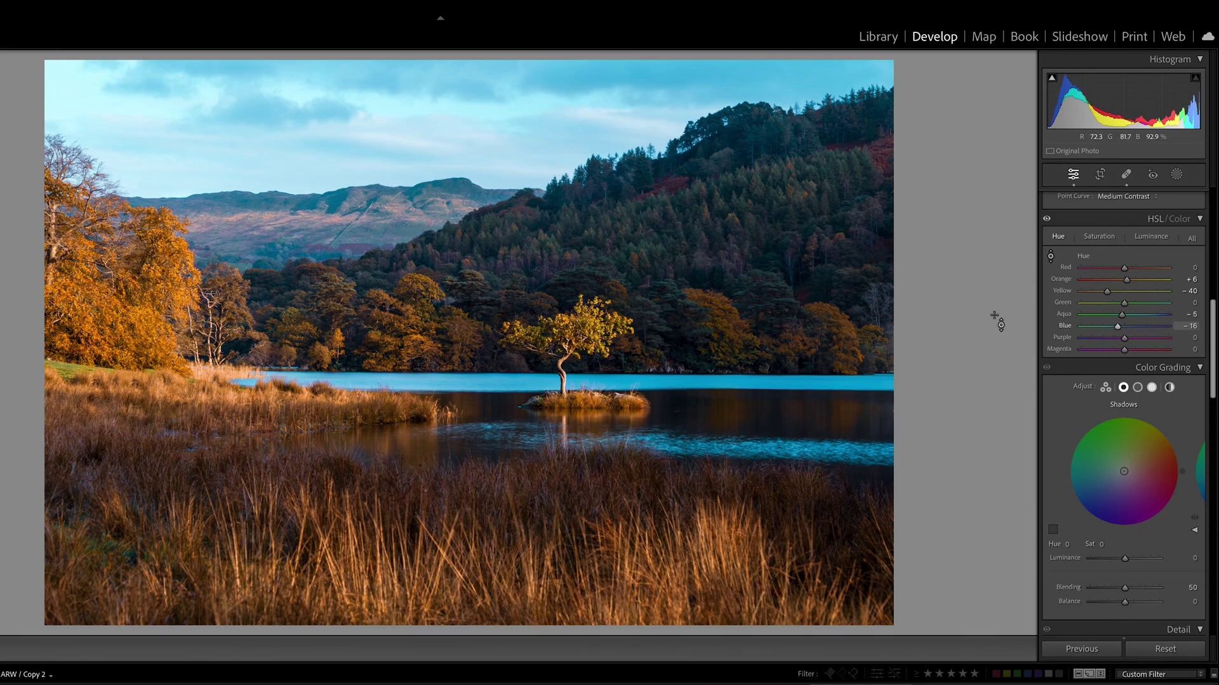
Adjust the HSL saturation by targeting areas of the photo: yellow +7, green +13, aqua +3 and blue -4.
{"action": "left_click", "coordinate": [1099, 236]}
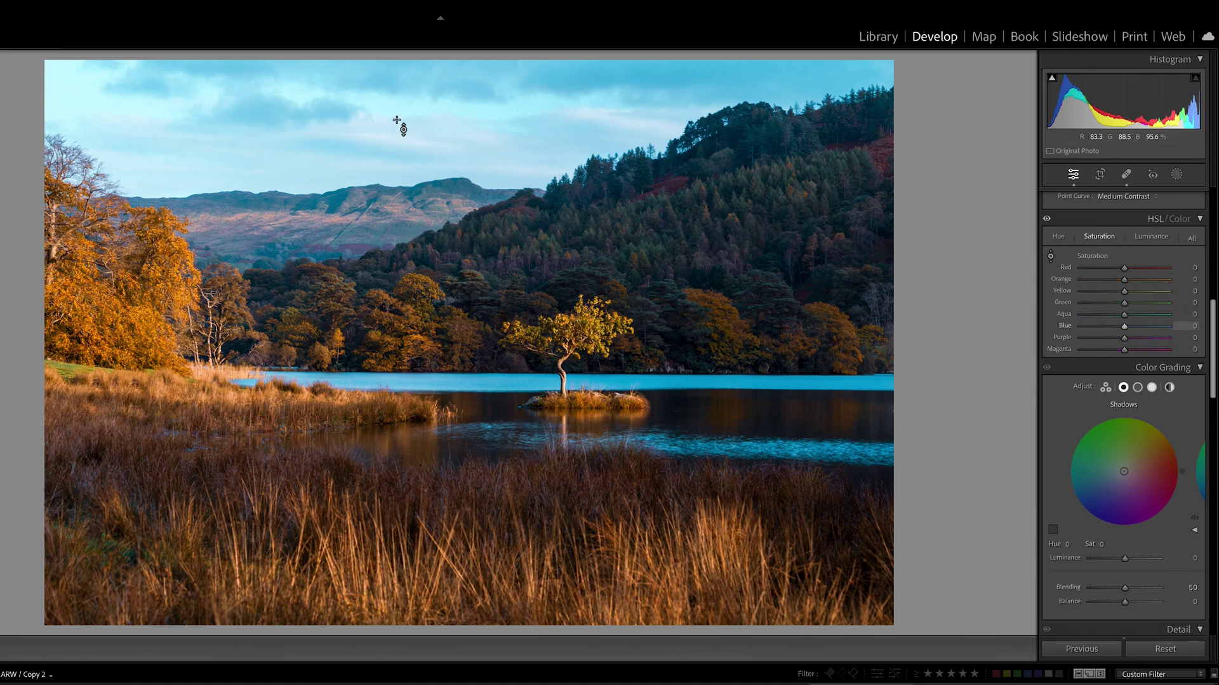
{"action": "left_click_drag", "start_coordinate": [402, 111], "coordinate": [402, 103]}
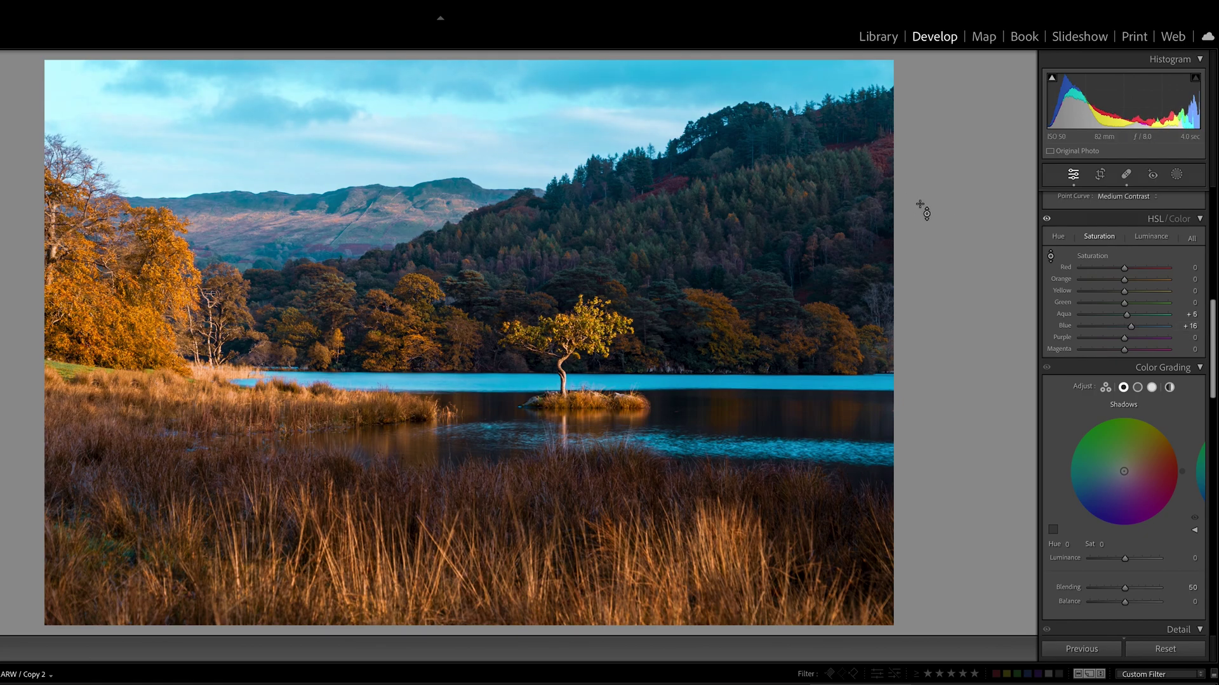
{"action": "mouse_move", "coordinate": [680, 225]}
{"action": "left_mouse_down"}
{"action": "mouse_move", "coordinate": [680, 213]}
{"action": "mouse_move", "coordinate": [680, 224]}
{"action": "left_mouse_up"}
{"action": "left_click_drag", "start_coordinate": [651, 387], "coordinate": [648, 384]}
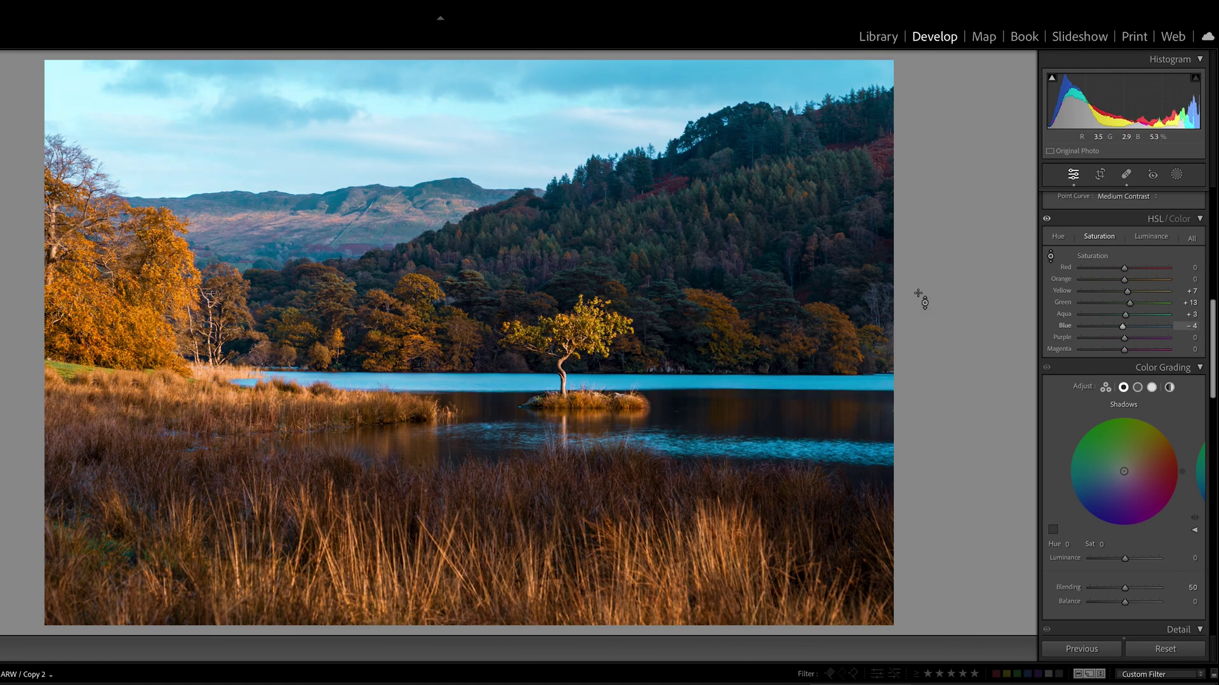
Darken the sky with targeted HSL luminance adjustments of aqua -13 and blue -39, and finish targeted adjusting.
{"action": "left_click", "coordinate": [1148, 237]}
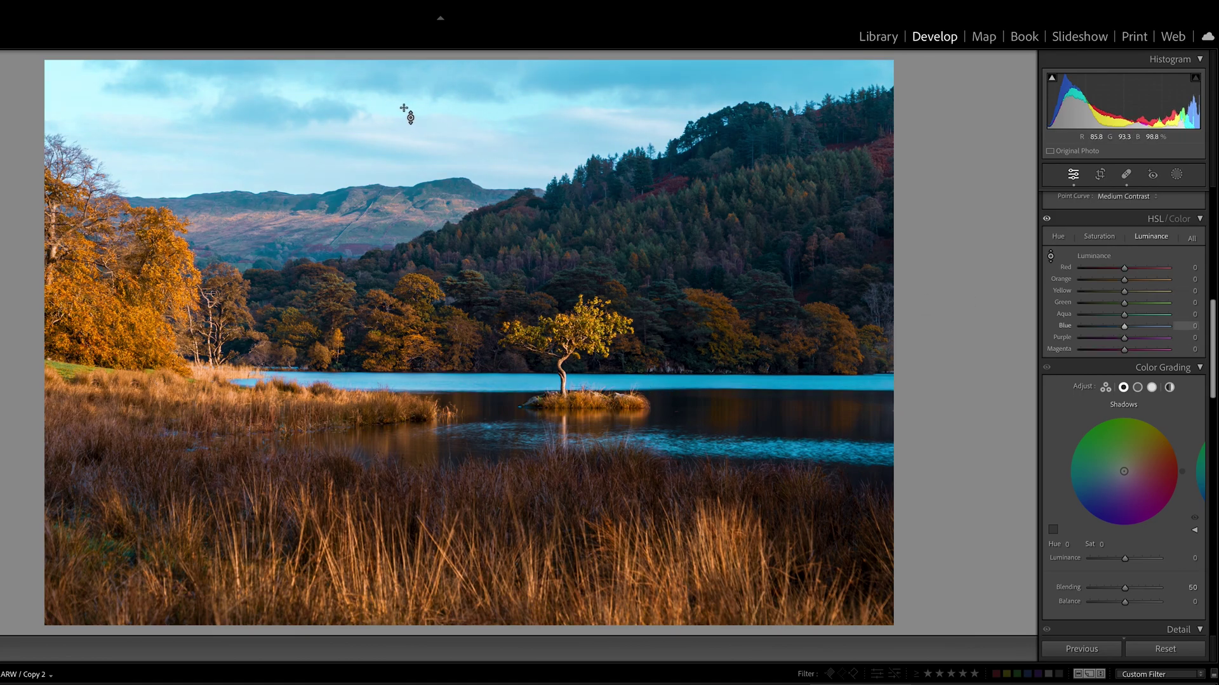
{"action": "left_click_drag", "start_coordinate": [409, 116], "coordinate": [410, 134]}
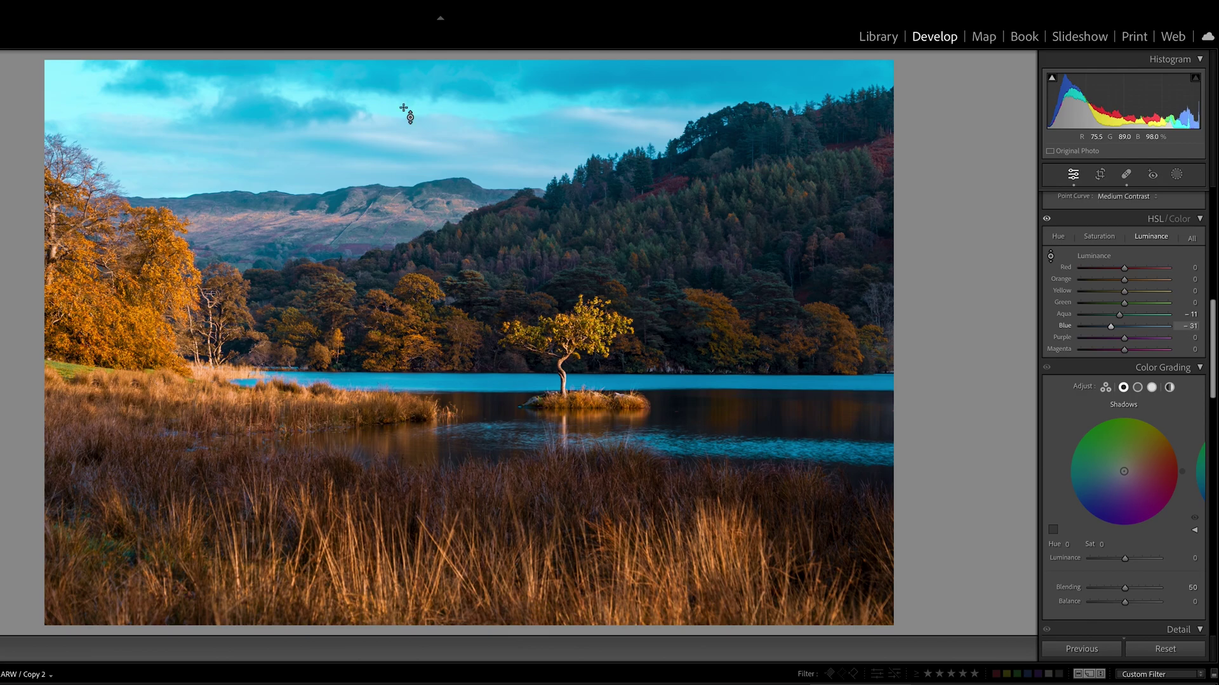
{"action": "left_click_drag", "start_coordinate": [625, 242], "coordinate": [631, 241]}
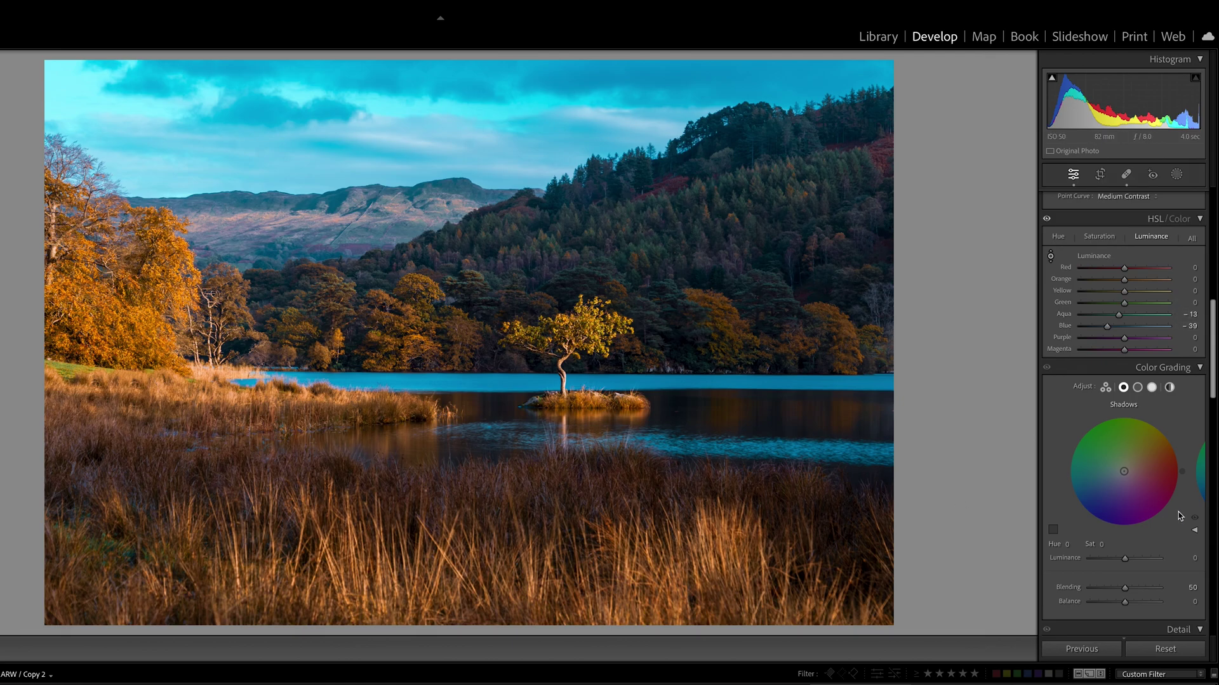
Color grade the midtones to hue 60 with saturation 33 and the shadows to hue 83 with saturation 25.
{"action": "left_click", "coordinate": [1138, 389]}
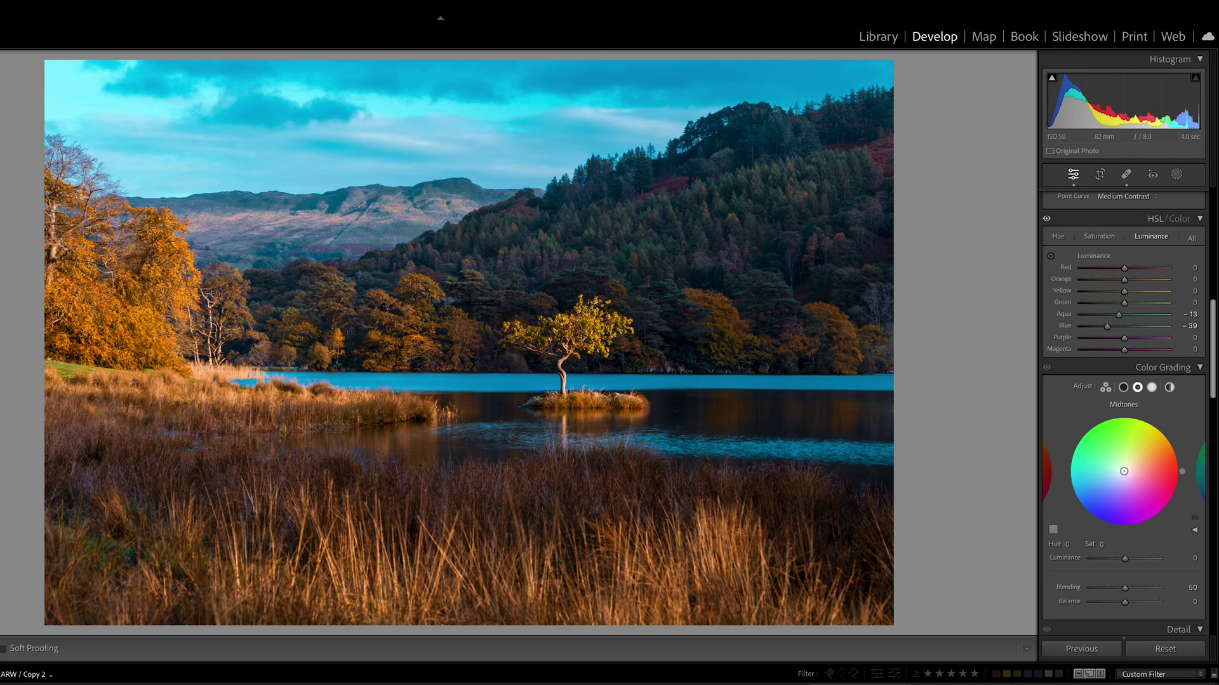
{"action": "mouse_move", "coordinate": [1124, 473]}
{"action": "left_mouse_down"}
{"action": "mouse_move", "coordinate": [1103, 516]}
{"action": "mouse_move", "coordinate": [1098, 462]}
{"action": "mouse_move", "coordinate": [1133, 448]}
{"action": "mouse_move", "coordinate": [1156, 458]}
{"action": "mouse_move", "coordinate": [1147, 495]}
{"action": "mouse_move", "coordinate": [1123, 508]}
{"action": "mouse_move", "coordinate": [1099, 498]}
{"action": "mouse_move", "coordinate": [1100, 464]}
{"action": "mouse_move", "coordinate": [1111, 444]}
{"action": "mouse_move", "coordinate": [1145, 444]}
{"action": "mouse_move", "coordinate": [1142, 490]}
{"action": "mouse_move", "coordinate": [1123, 502]}
{"action": "mouse_move", "coordinate": [1100, 486]}
{"action": "mouse_move", "coordinate": [1097, 465]}
{"action": "mouse_move", "coordinate": [1127, 445]}
{"action": "mouse_move", "coordinate": [1140, 469]}
{"action": "mouse_move", "coordinate": [1132, 450]}
{"action": "mouse_move", "coordinate": [1132, 467]}
{"action": "mouse_move", "coordinate": [1125, 459]}
{"action": "mouse_move", "coordinate": [1142, 450]}
{"action": "mouse_move", "coordinate": [1122, 460]}
{"action": "mouse_move", "coordinate": [1136, 457]}
{"action": "left_mouse_up"}
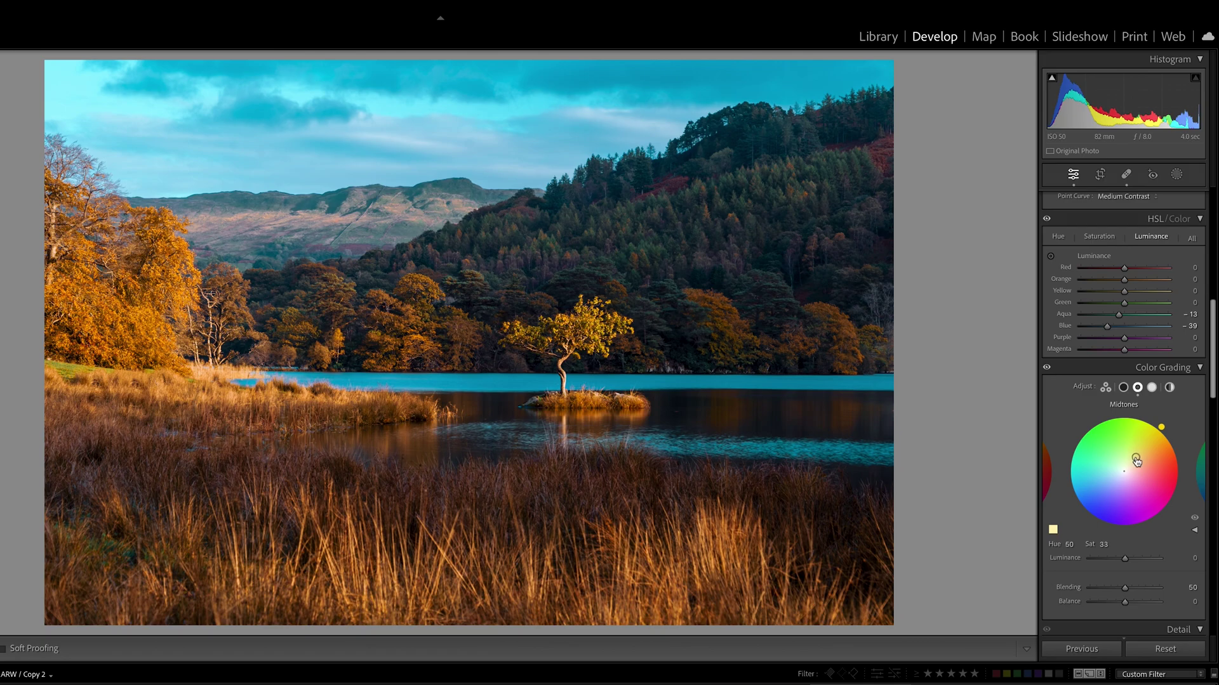
{"action": "left_click", "coordinate": [1123, 388]}
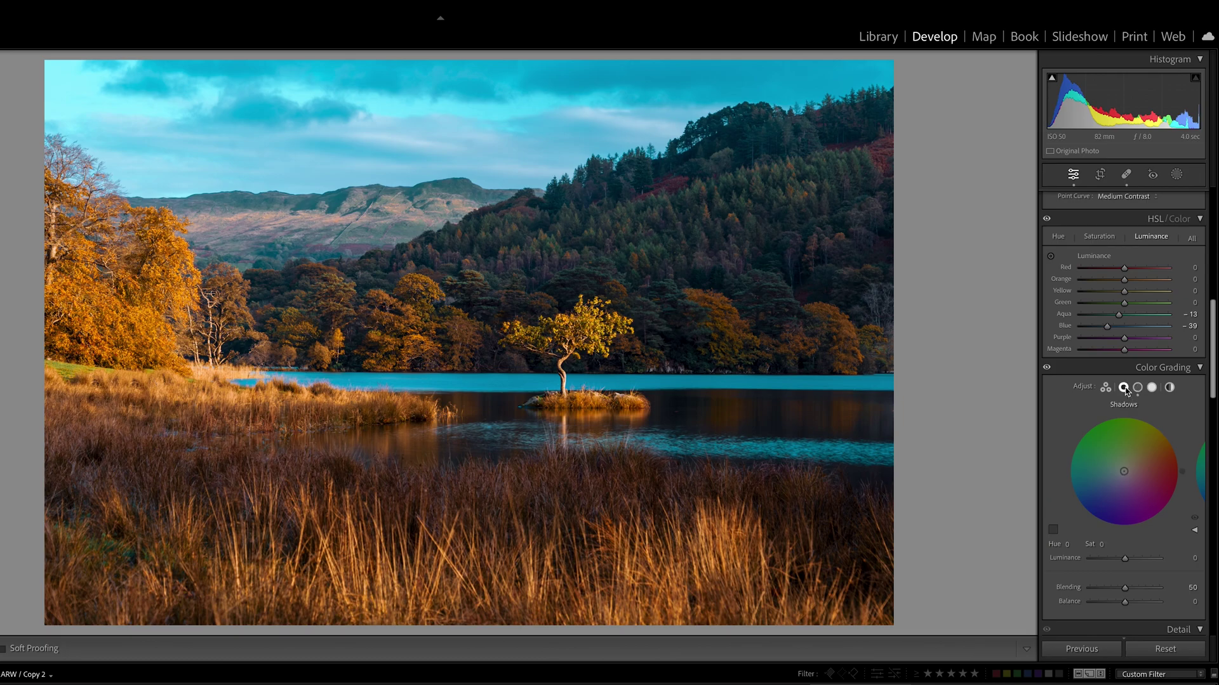
{"action": "mouse_move", "coordinate": [1123, 470]}
{"action": "left_mouse_down"}
{"action": "mouse_move", "coordinate": [1113, 466]}
{"action": "mouse_move", "coordinate": [1135, 451]}
{"action": "mouse_move", "coordinate": [1126, 457]}
{"action": "left_mouse_up"}
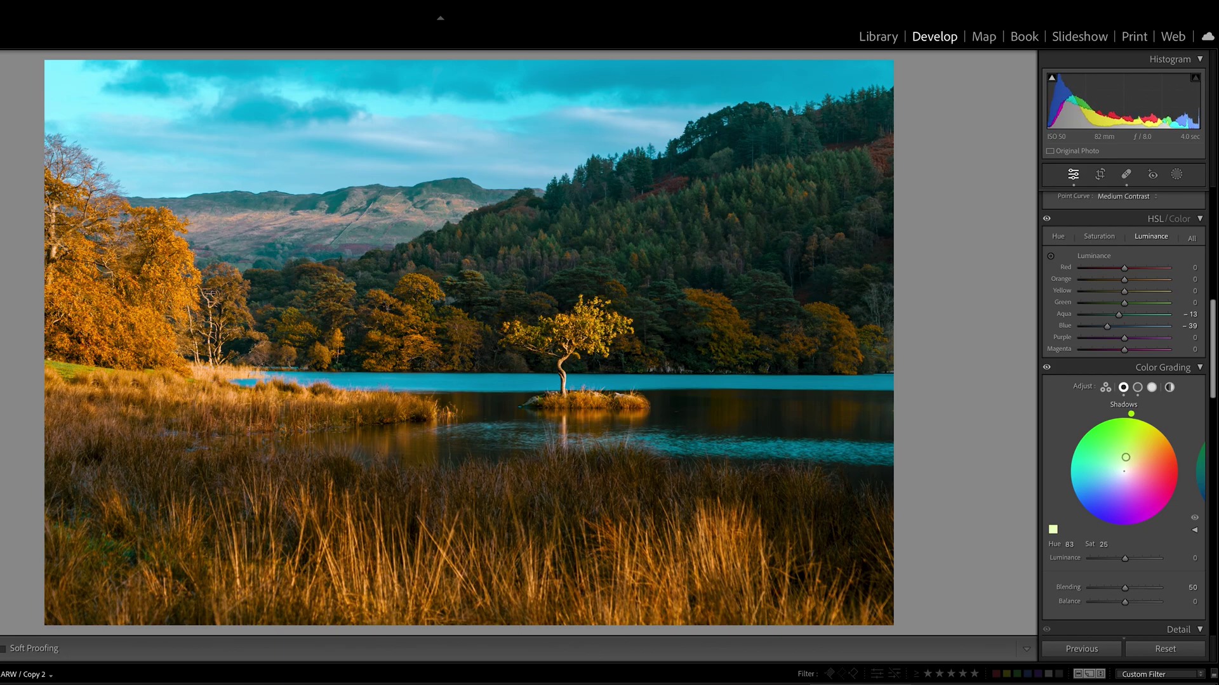
Color grade the highlights toward teal with hue 184 and saturation 45.
{"action": "left_click", "coordinate": [1153, 388]}
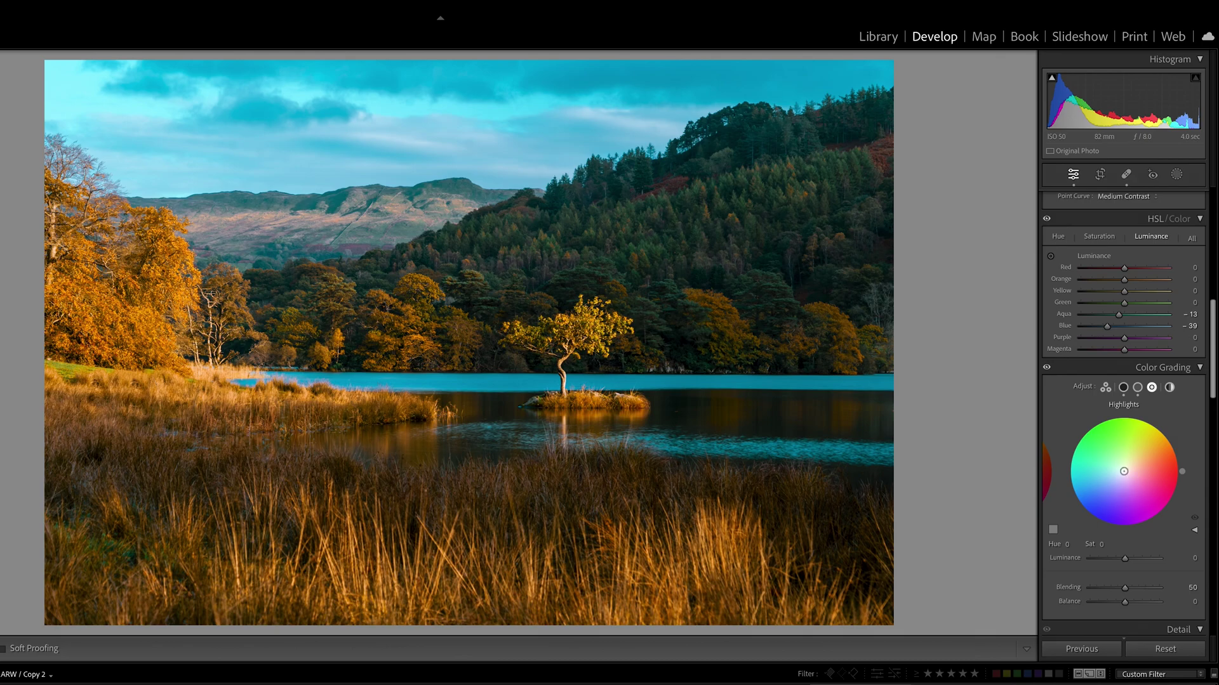
{"action": "mouse_move", "coordinate": [1123, 474]}
{"action": "left_mouse_down"}
{"action": "mouse_move", "coordinate": [1106, 479]}
{"action": "mouse_move", "coordinate": [1148, 436]}
{"action": "mouse_move", "coordinate": [1130, 463]}
{"action": "mouse_move", "coordinate": [1141, 451]}
{"action": "mouse_move", "coordinate": [1100, 473]}
{"action": "left_mouse_up"}
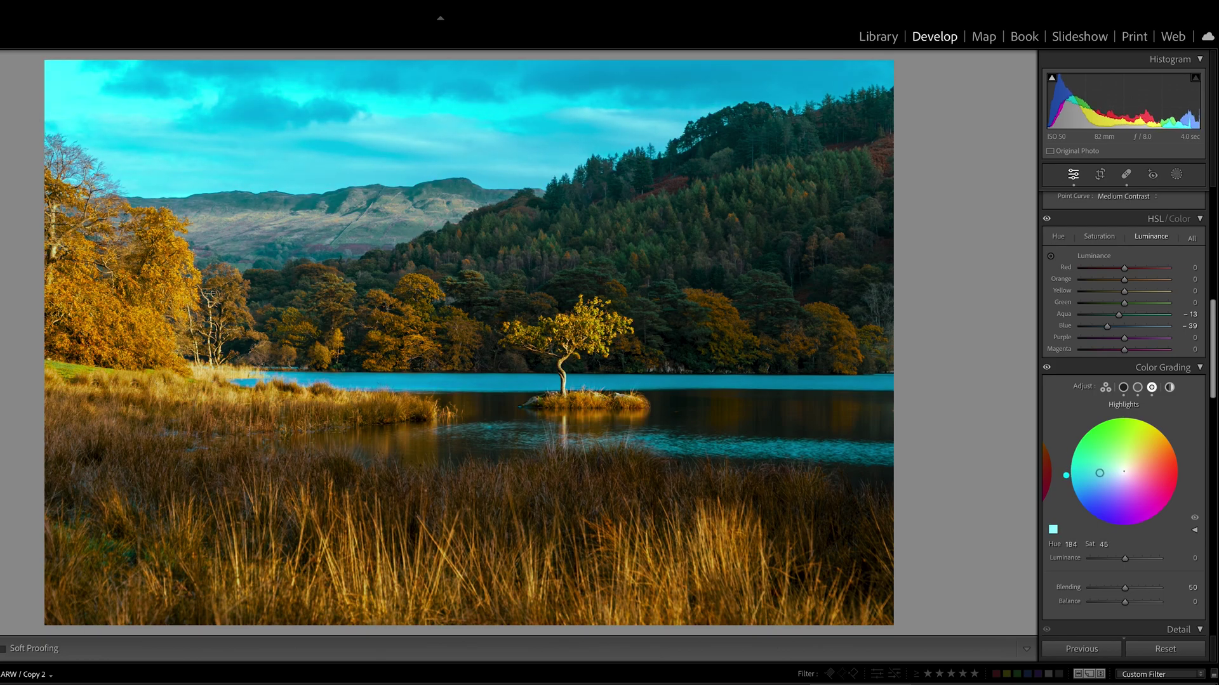